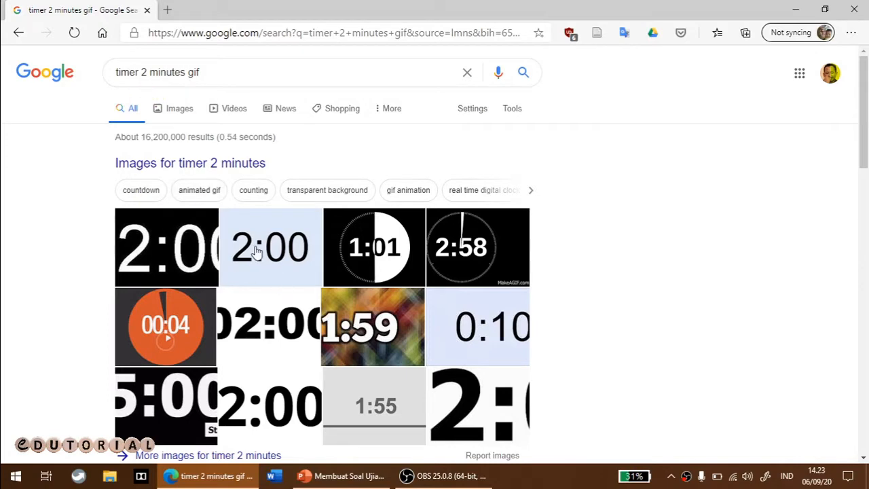
Show the image results for "timer 2 minutes gif" and look through the countdown GIFs
left_click(177, 110)
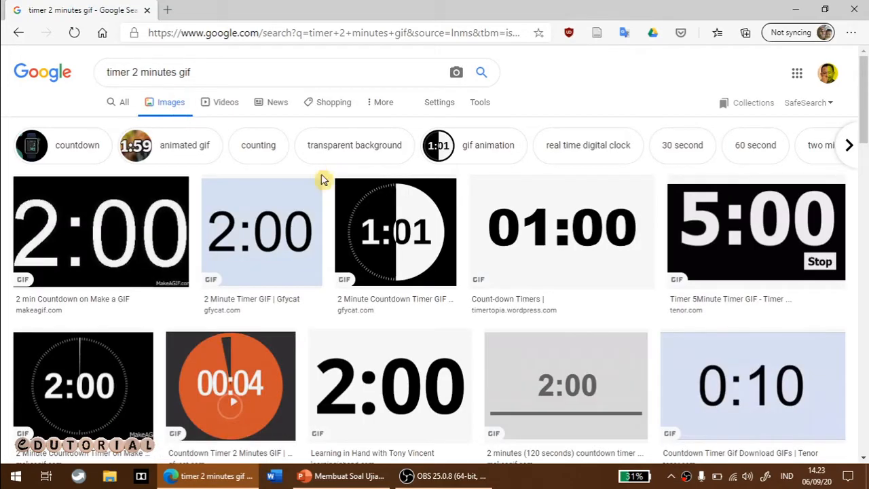
scroll(332, 296, "down", 3)
scroll(332, 296, "down", 2)
scroll(475, 282, "up", 5)
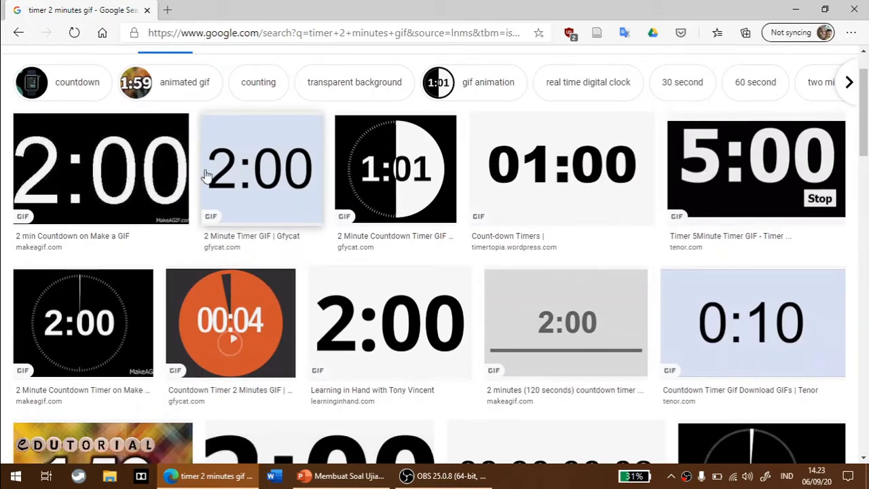
scroll(345, 228, "up", 1)
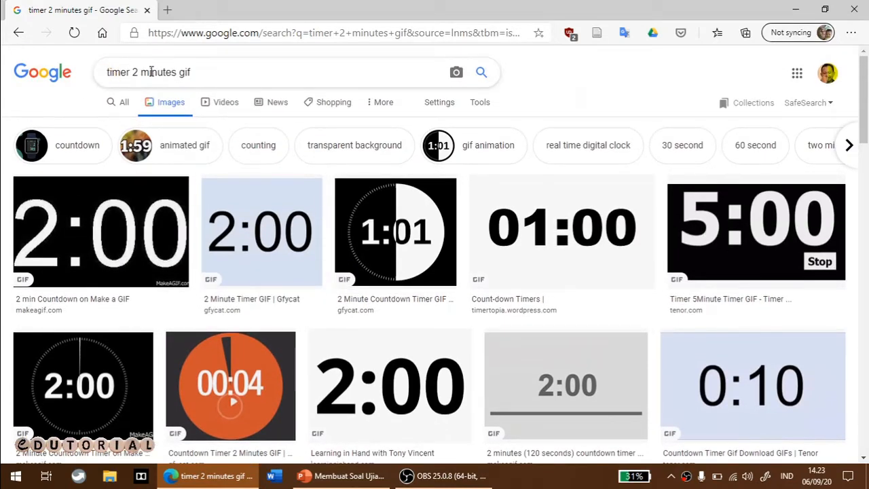
scroll(640, 209, "down", 2)
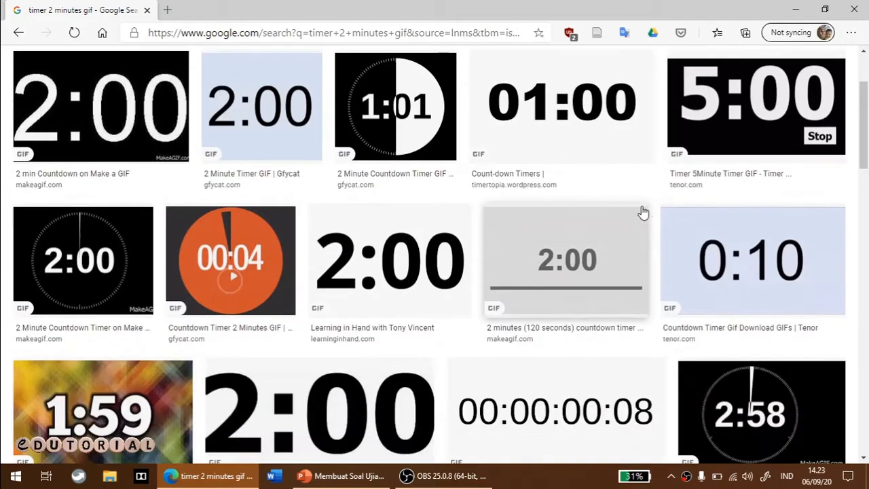
scroll(618, 221, "up", 3)
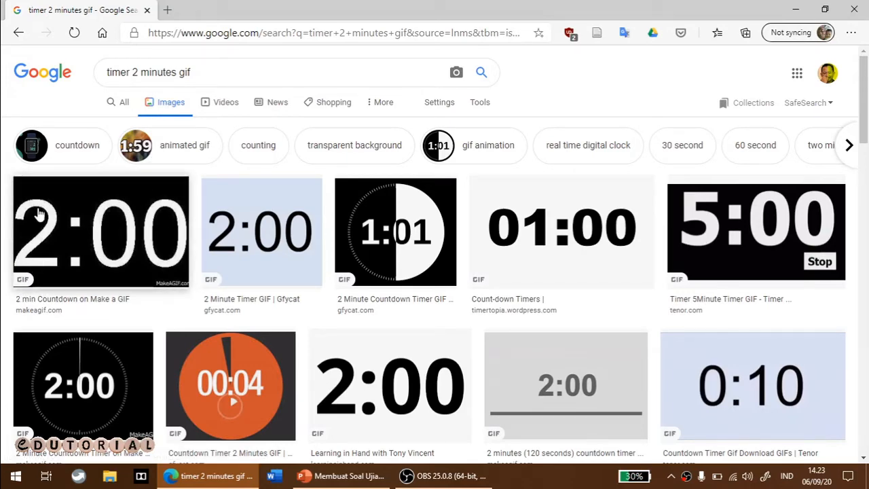
Open the "2 min Countdown on Make a GIF" result and copy its image
left_click(115, 243)
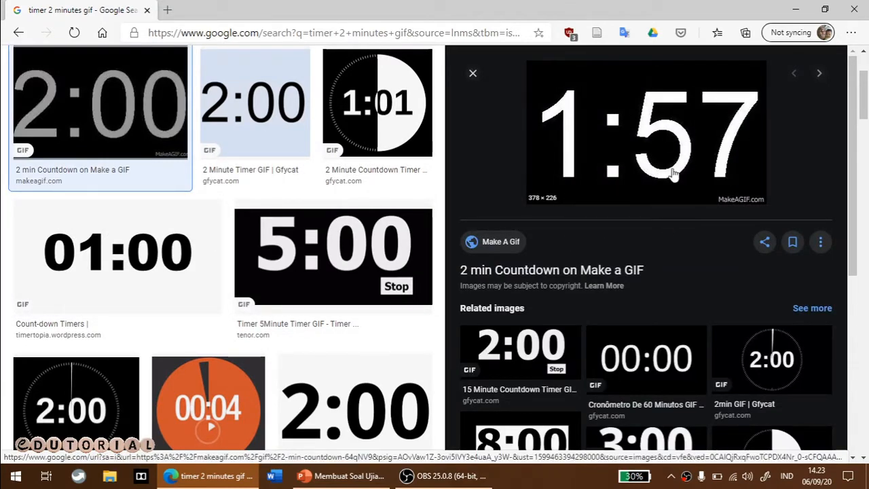
right_click(643, 109)
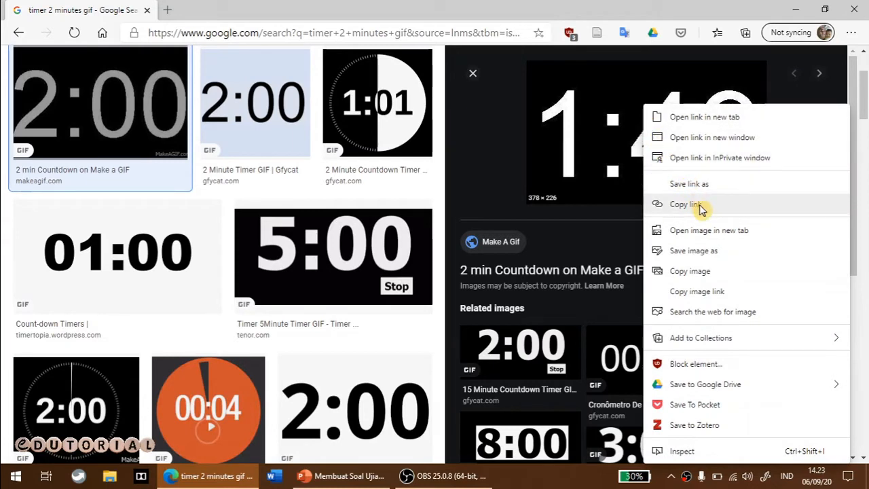
left_click(706, 271)
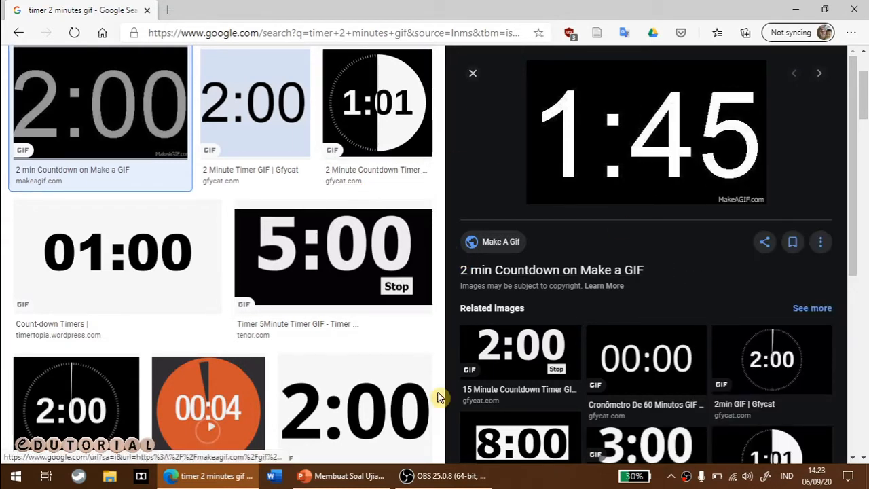
Switch to PowerPoint and try the copied countdown GIF in the lower-right area of slide 2, and delete it again
left_click(350, 477)
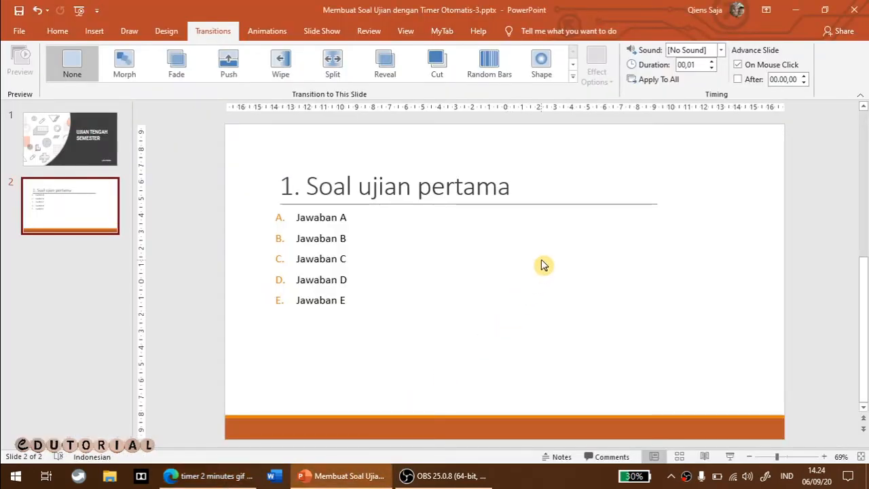
key("ctrl+v")
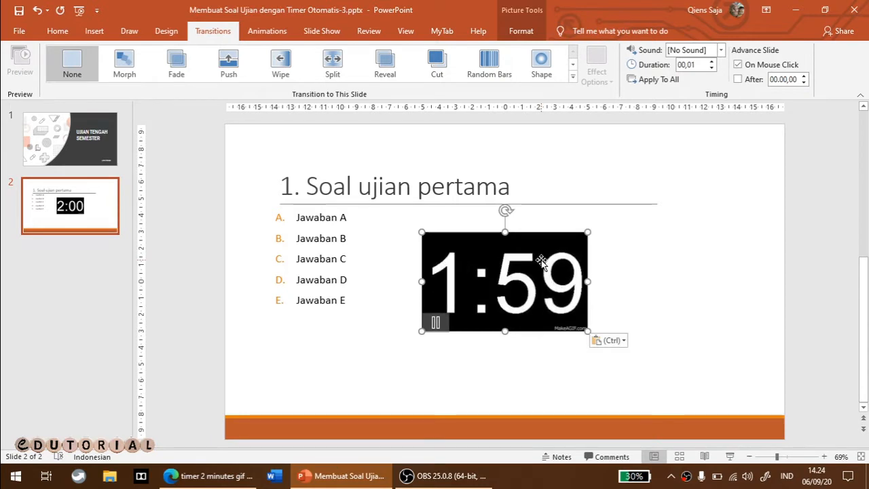
left_click_drag(541, 262, 679, 359)
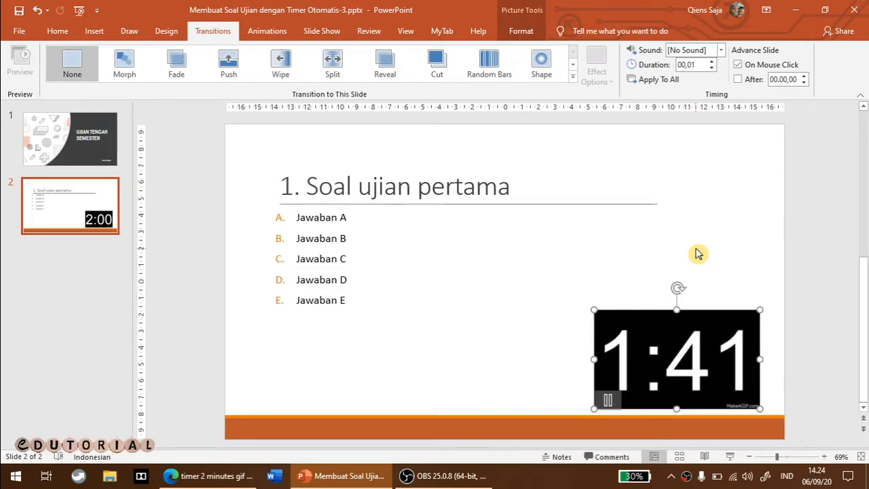
key("Delete")
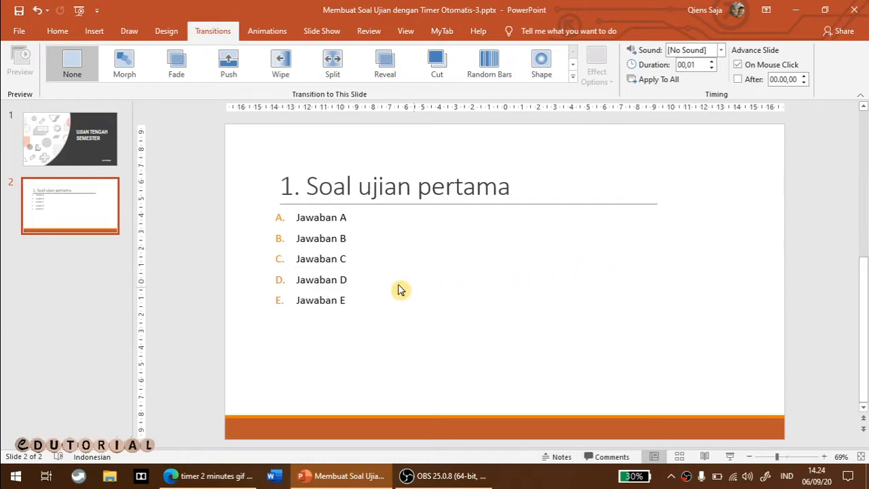
Search the online pictures for "timer 10 seconds gif" to insert on slide 2
left_click(93, 31)
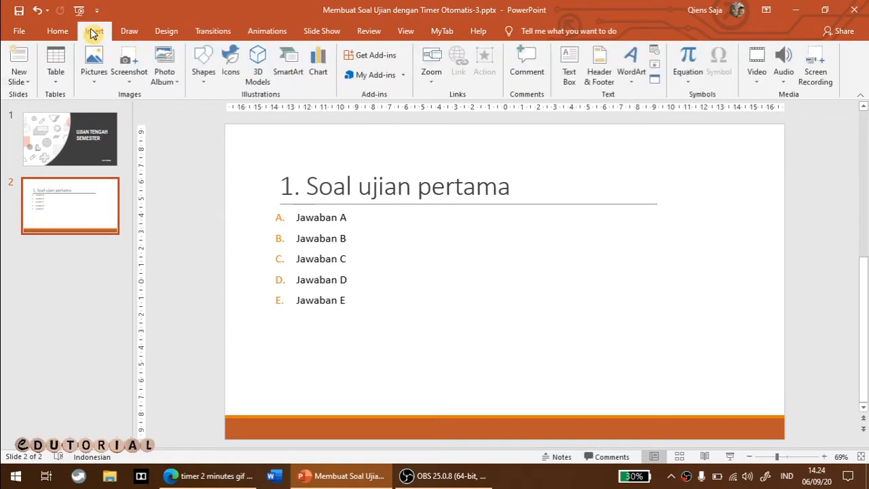
left_click(95, 80)
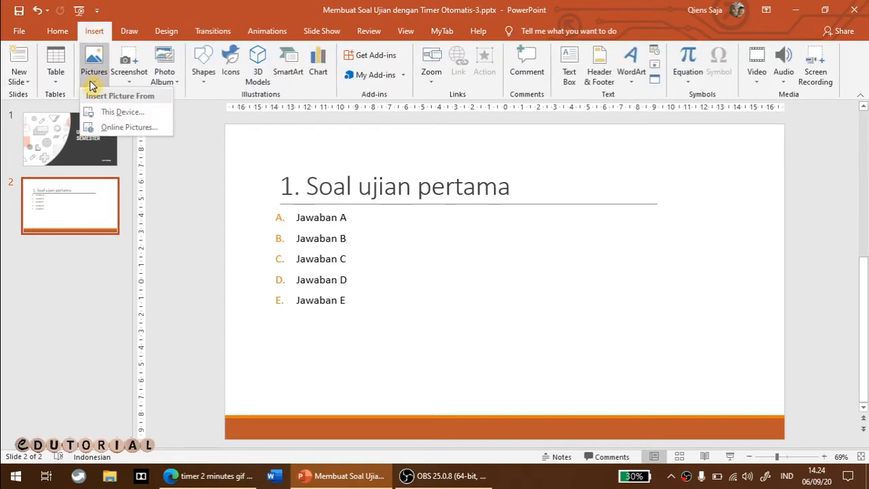
left_click(126, 132)
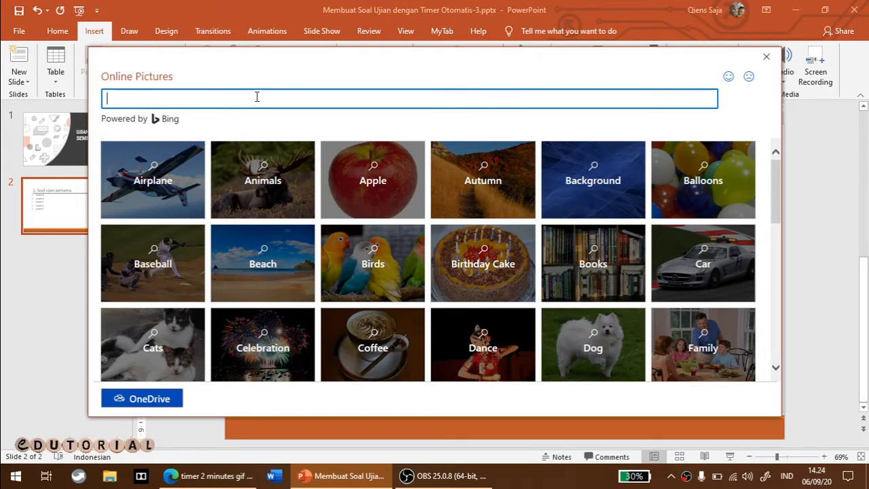
type("timer 10 seconds gif")
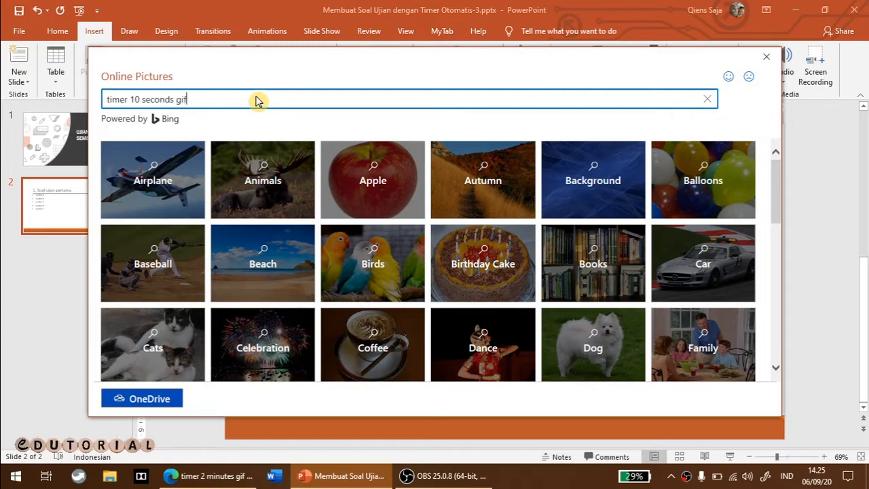
key("Return")
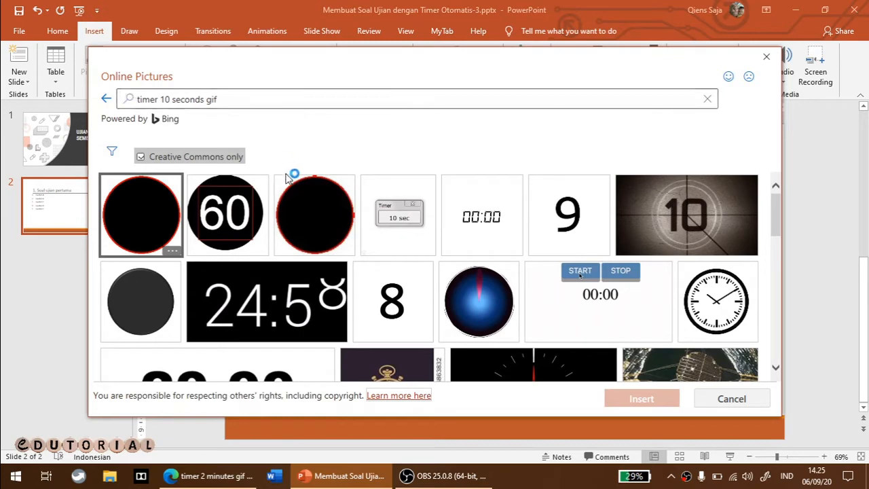
Browse the online pictures and insert the small "Timer 10 sec" window picture into slide 2
scroll(346, 216, "down", 8)
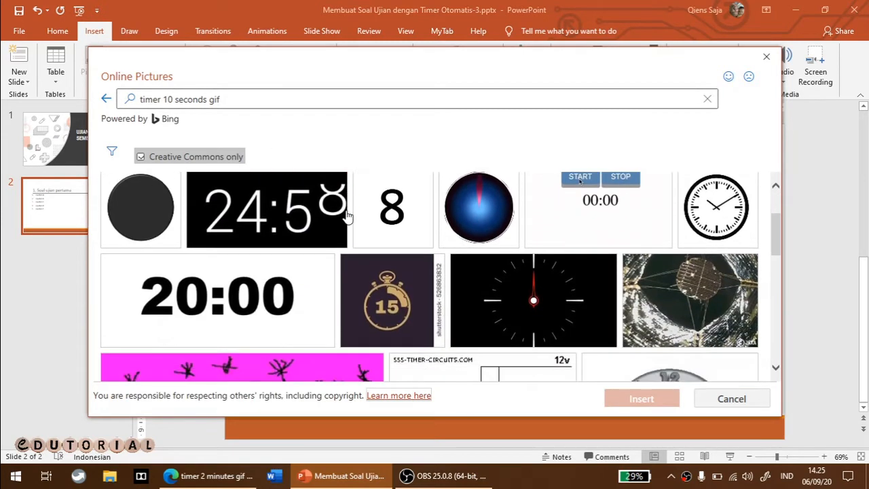
scroll(489, 262, "up", 10)
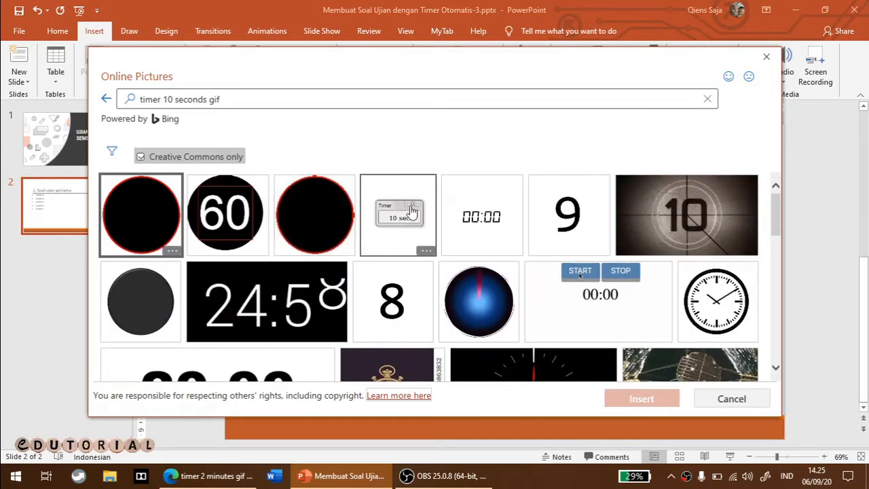
scroll(482, 251, "down", 1)
scroll(480, 252, "up", 1)
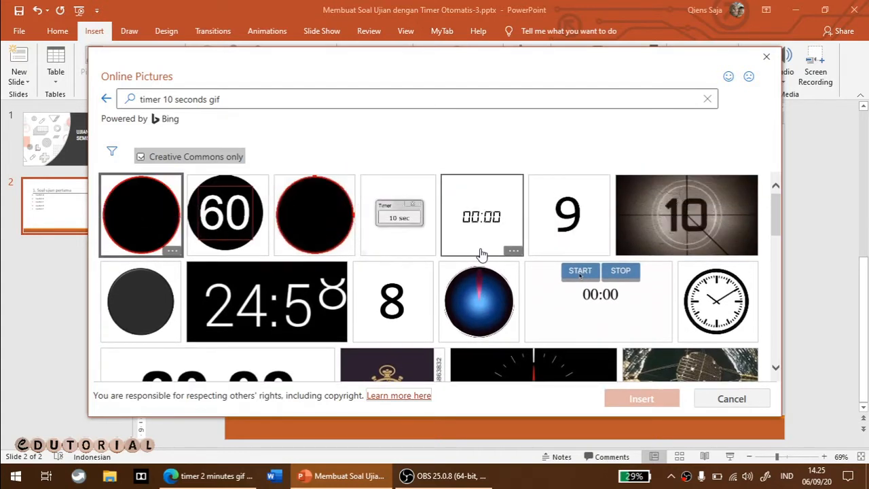
left_click(404, 217)
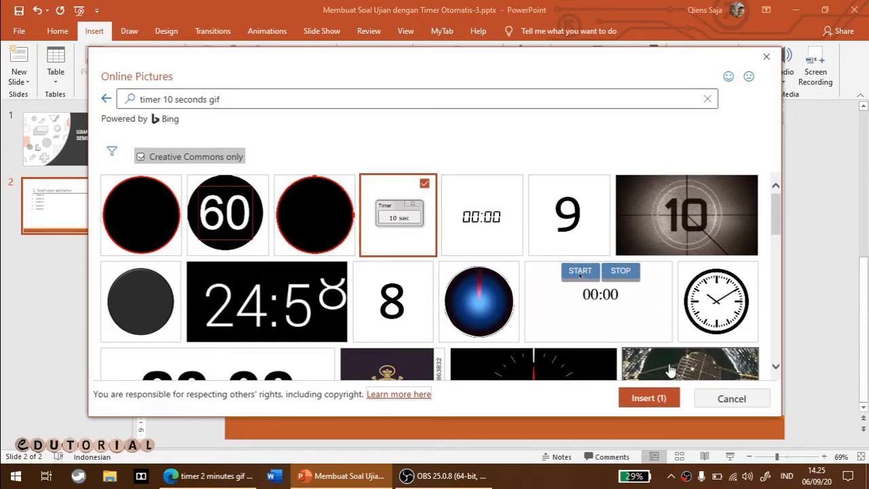
left_click(649, 399)
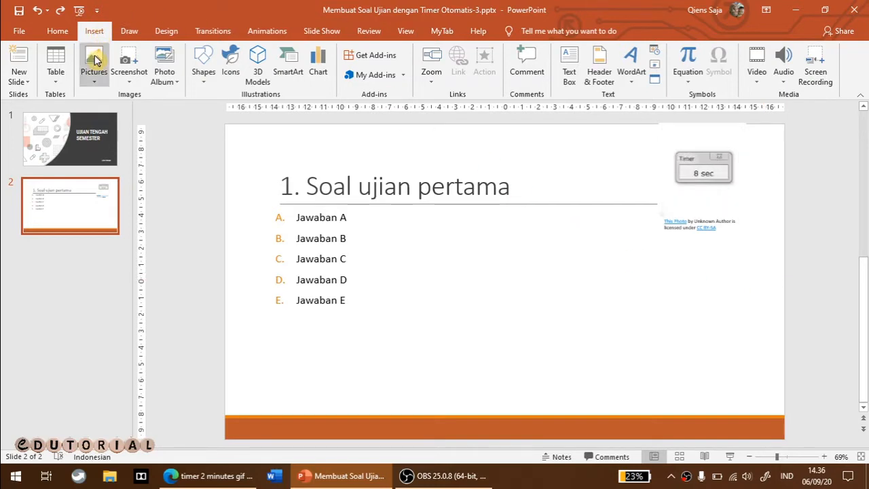
Delete the inserted online timer picture from slide 2
left_click(95, 82)
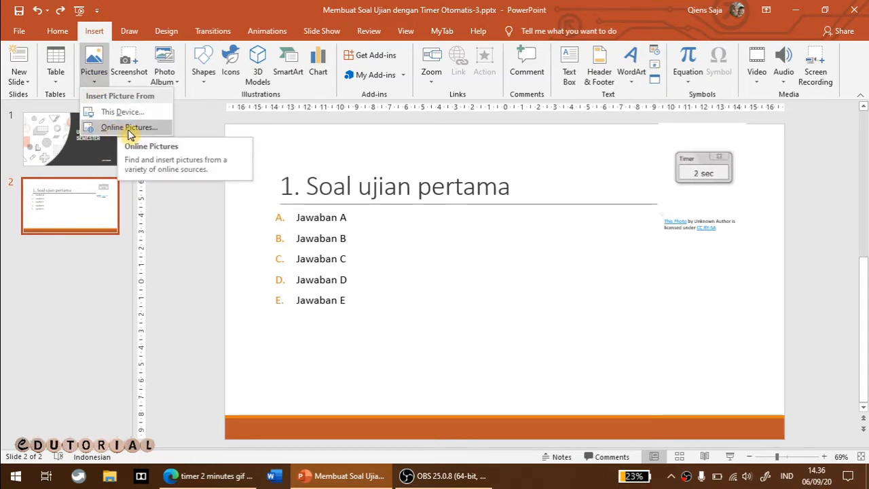
left_click(186, 228)
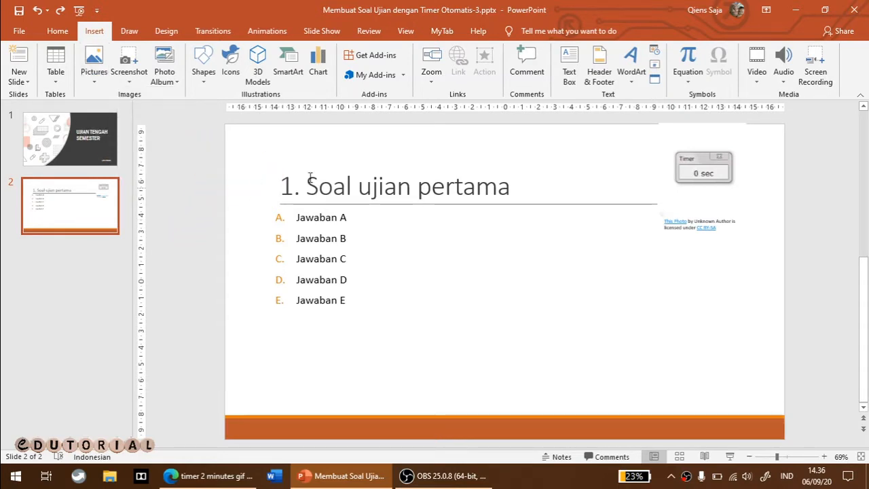
left_click(736, 175)
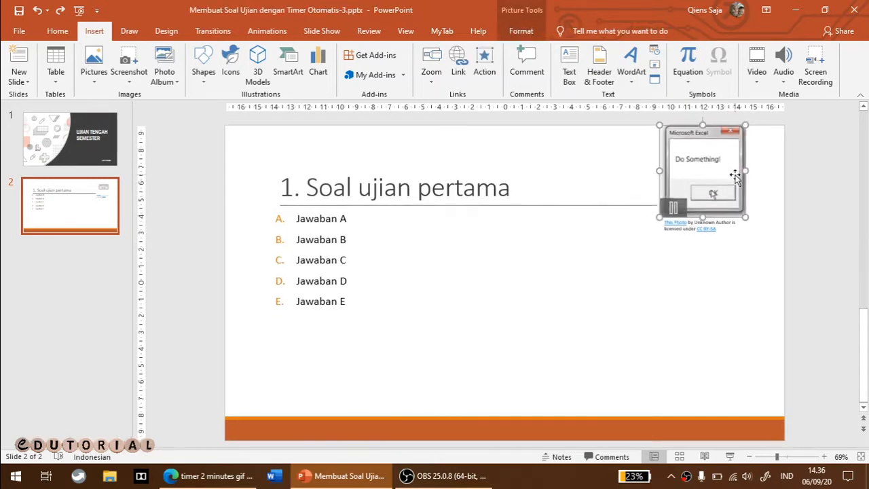
key("Delete")
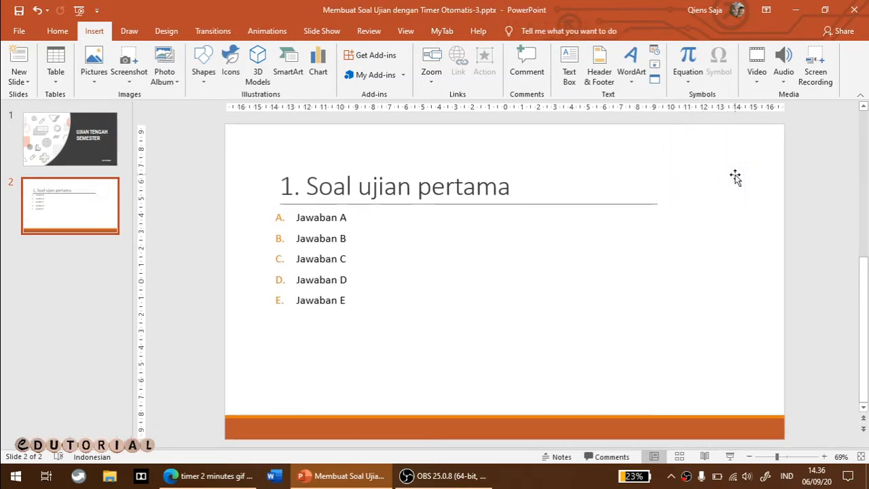
Switch to the Edge browser and change the Google image search to "timer 10 seconds gif"
left_click(213, 474)
scroll(210, 171, "up", 2)
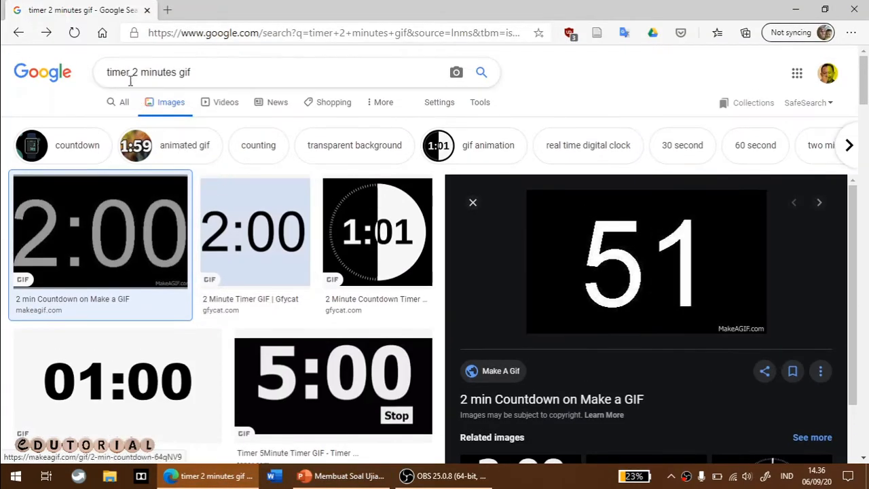
left_click_drag(134, 72, 178, 73)
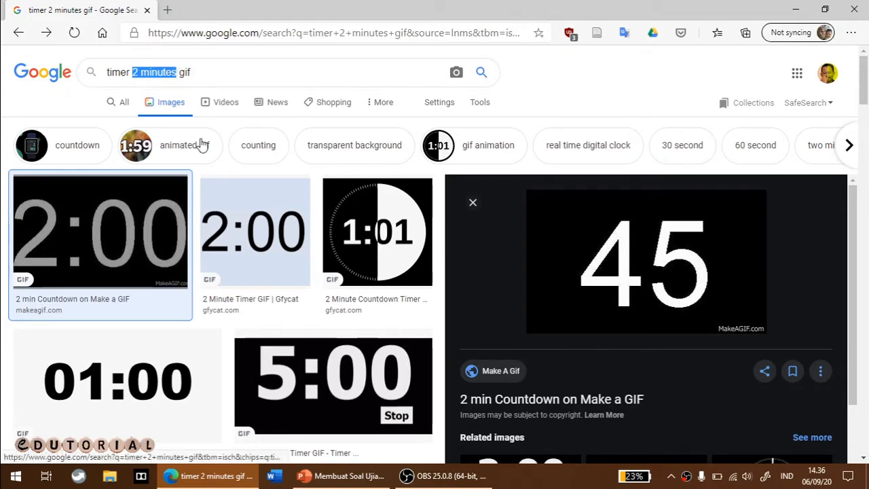
type("10 ")
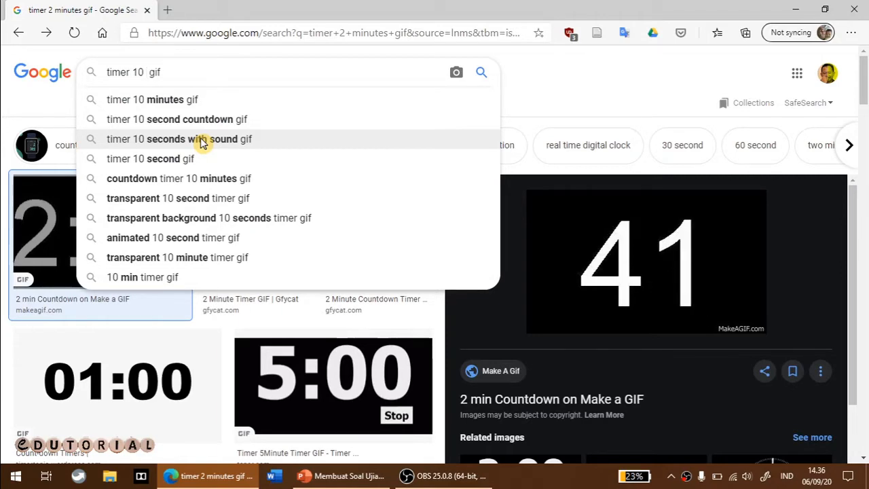
type("seconds")
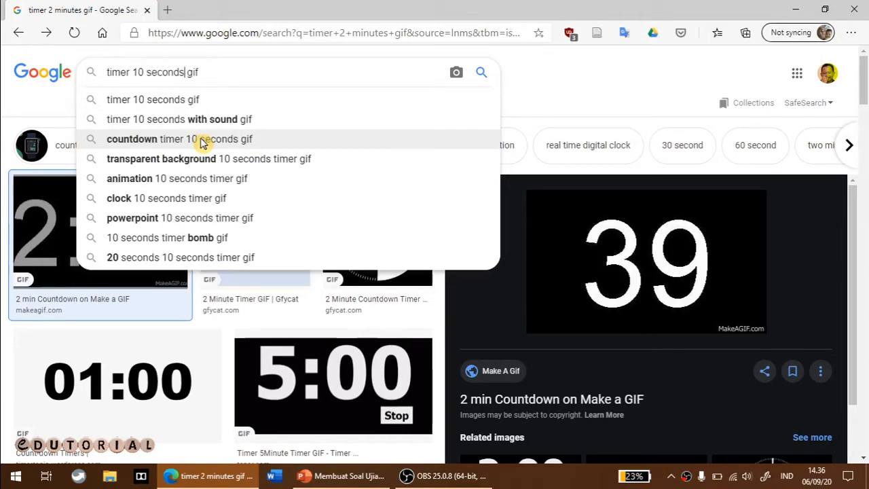
key("Return")
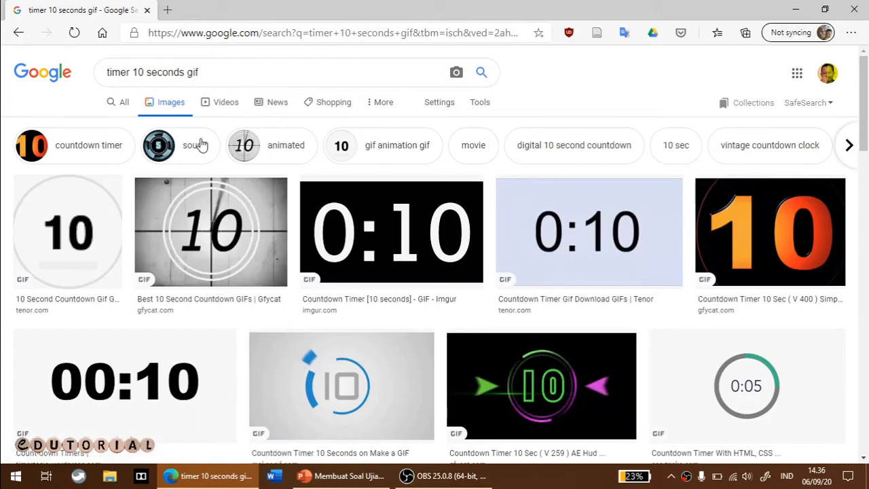
Copy the black-on-white 00:10 GIF from the "Count-down Timers" result and paste it onto slide 2 in PowerPoint
scroll(275, 176, "down", 1)
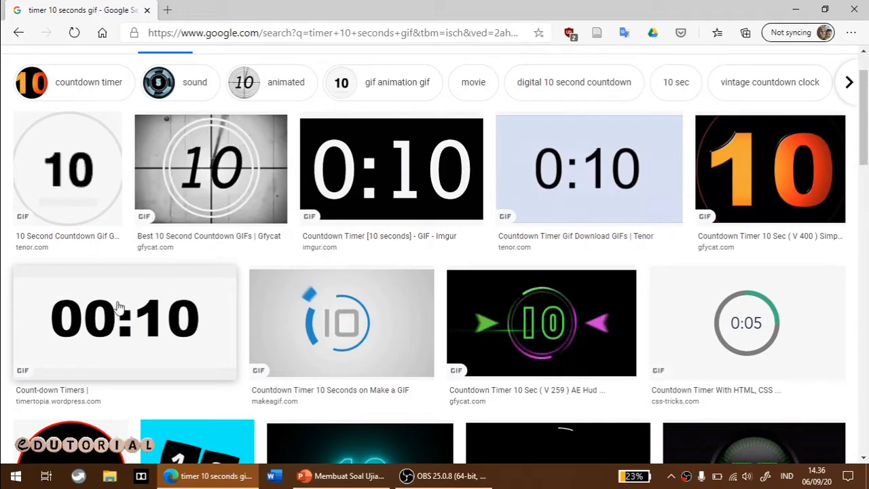
left_click(105, 320)
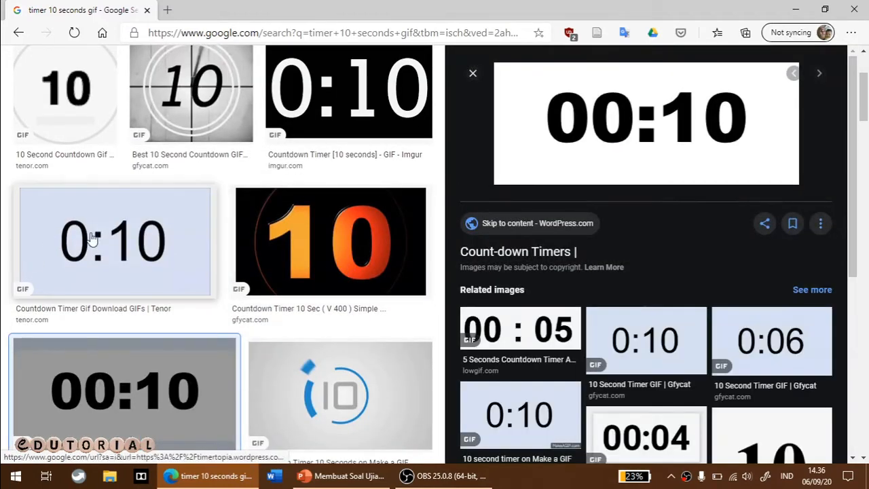
scroll(689, 140, "down", 1)
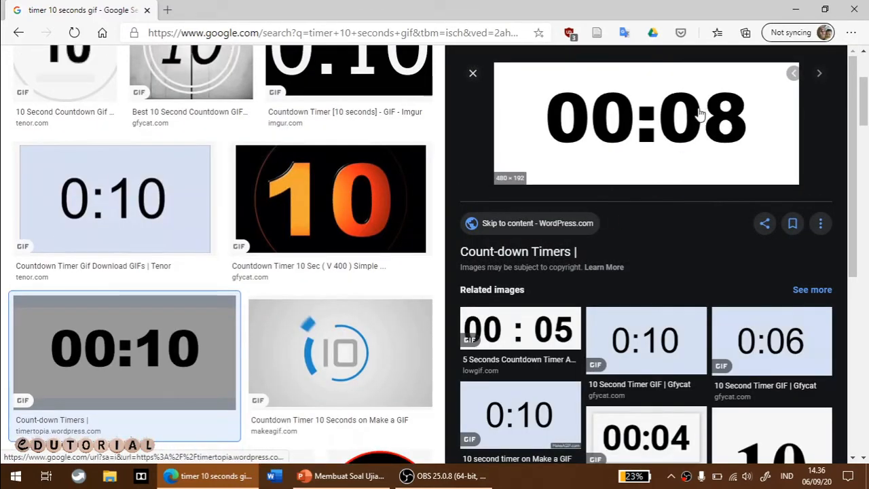
right_click(700, 115)
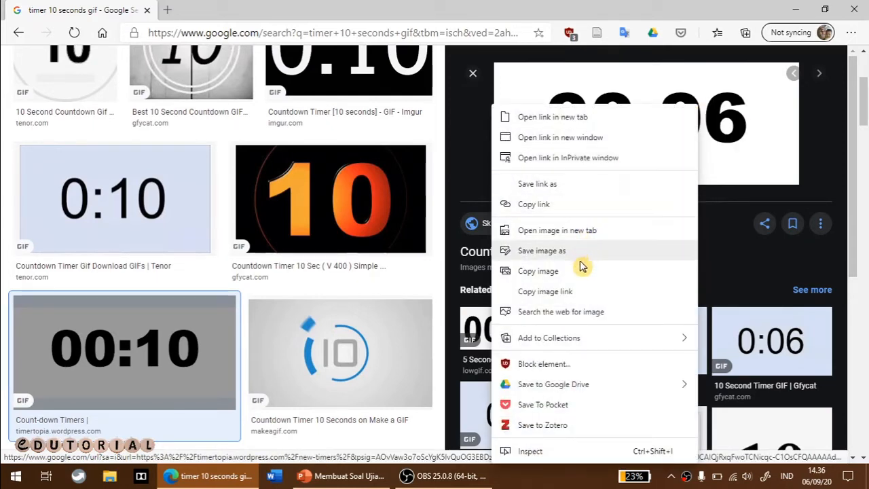
left_click(578, 273)
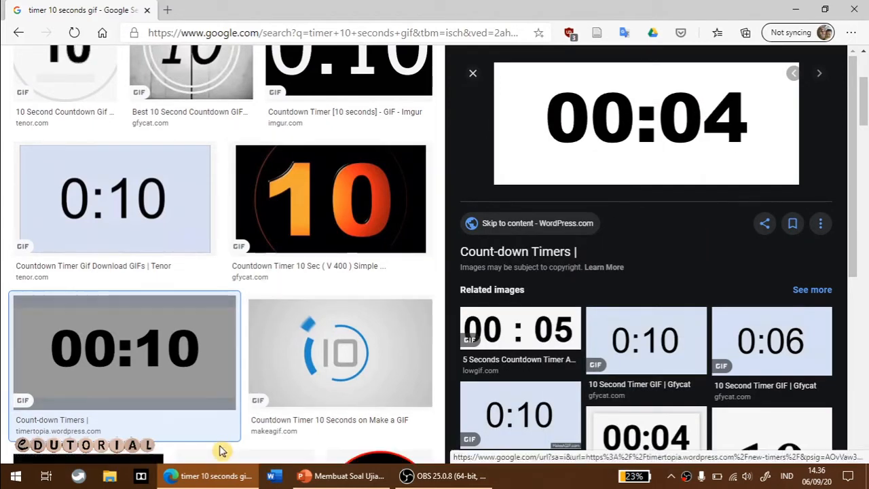
left_click(343, 475)
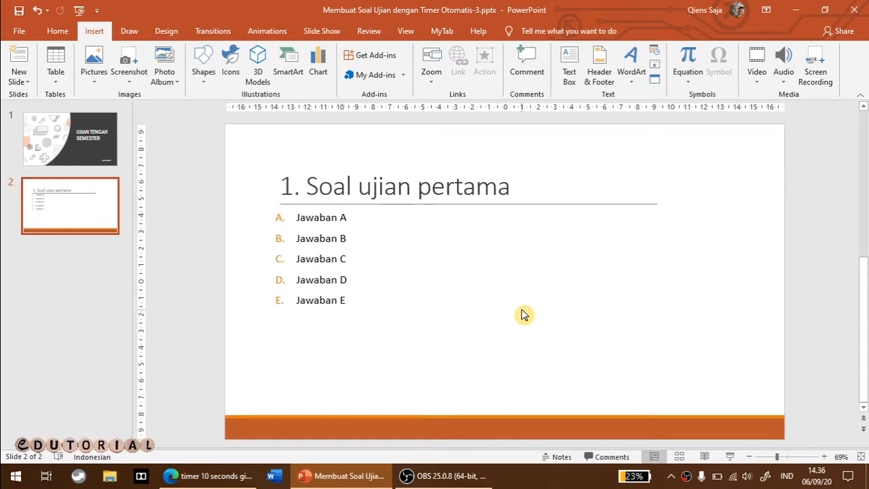
key("ctrl+v")
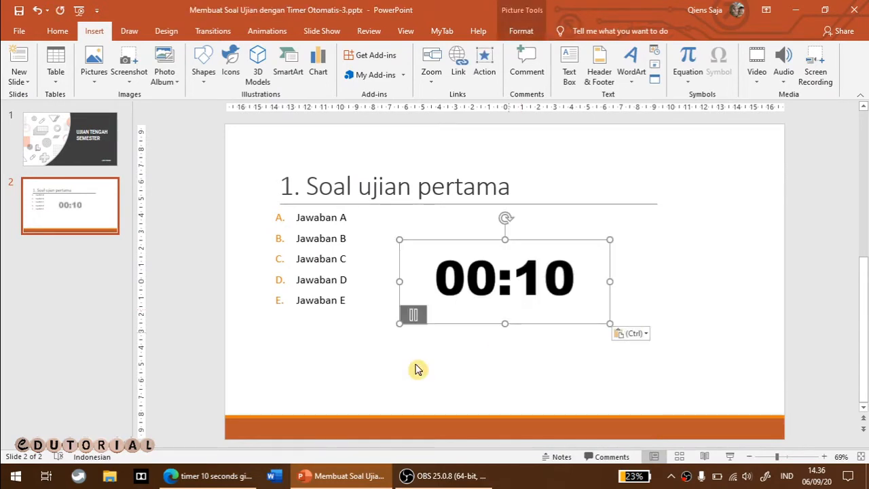